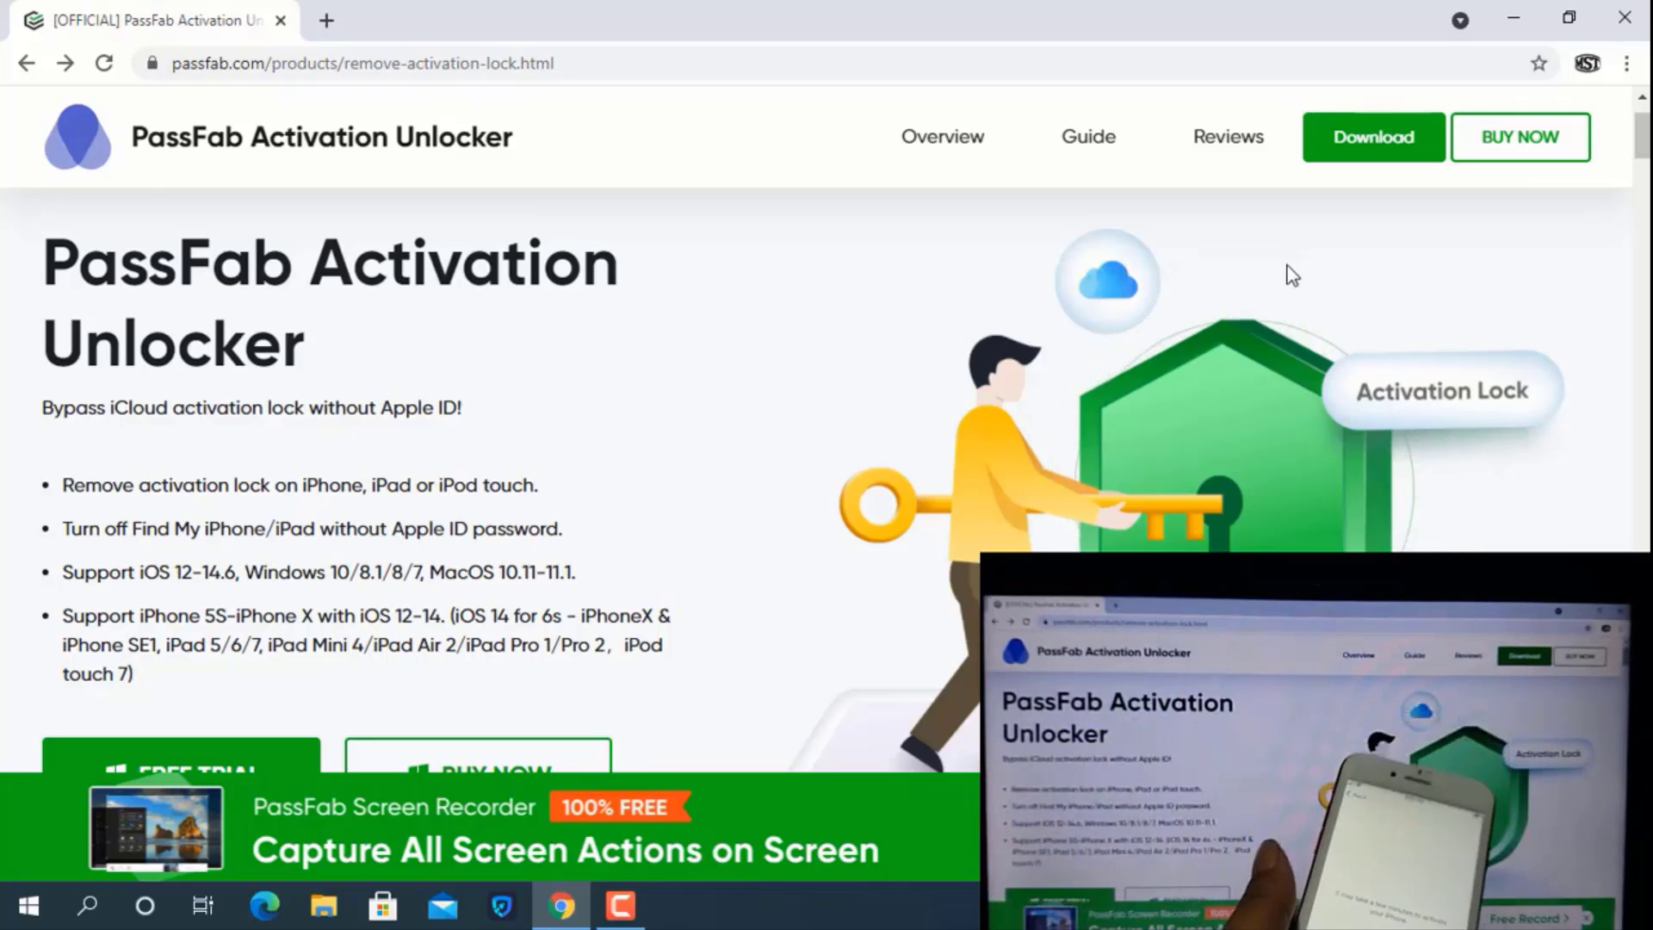
{"action": "scroll", "coordinate": [1042, 375], "scroll_direction": "down", "scroll_amount": 1}
{"action": "scroll", "coordinate": [1043, 376], "scroll_direction": "down", "scroll_amount": 1}
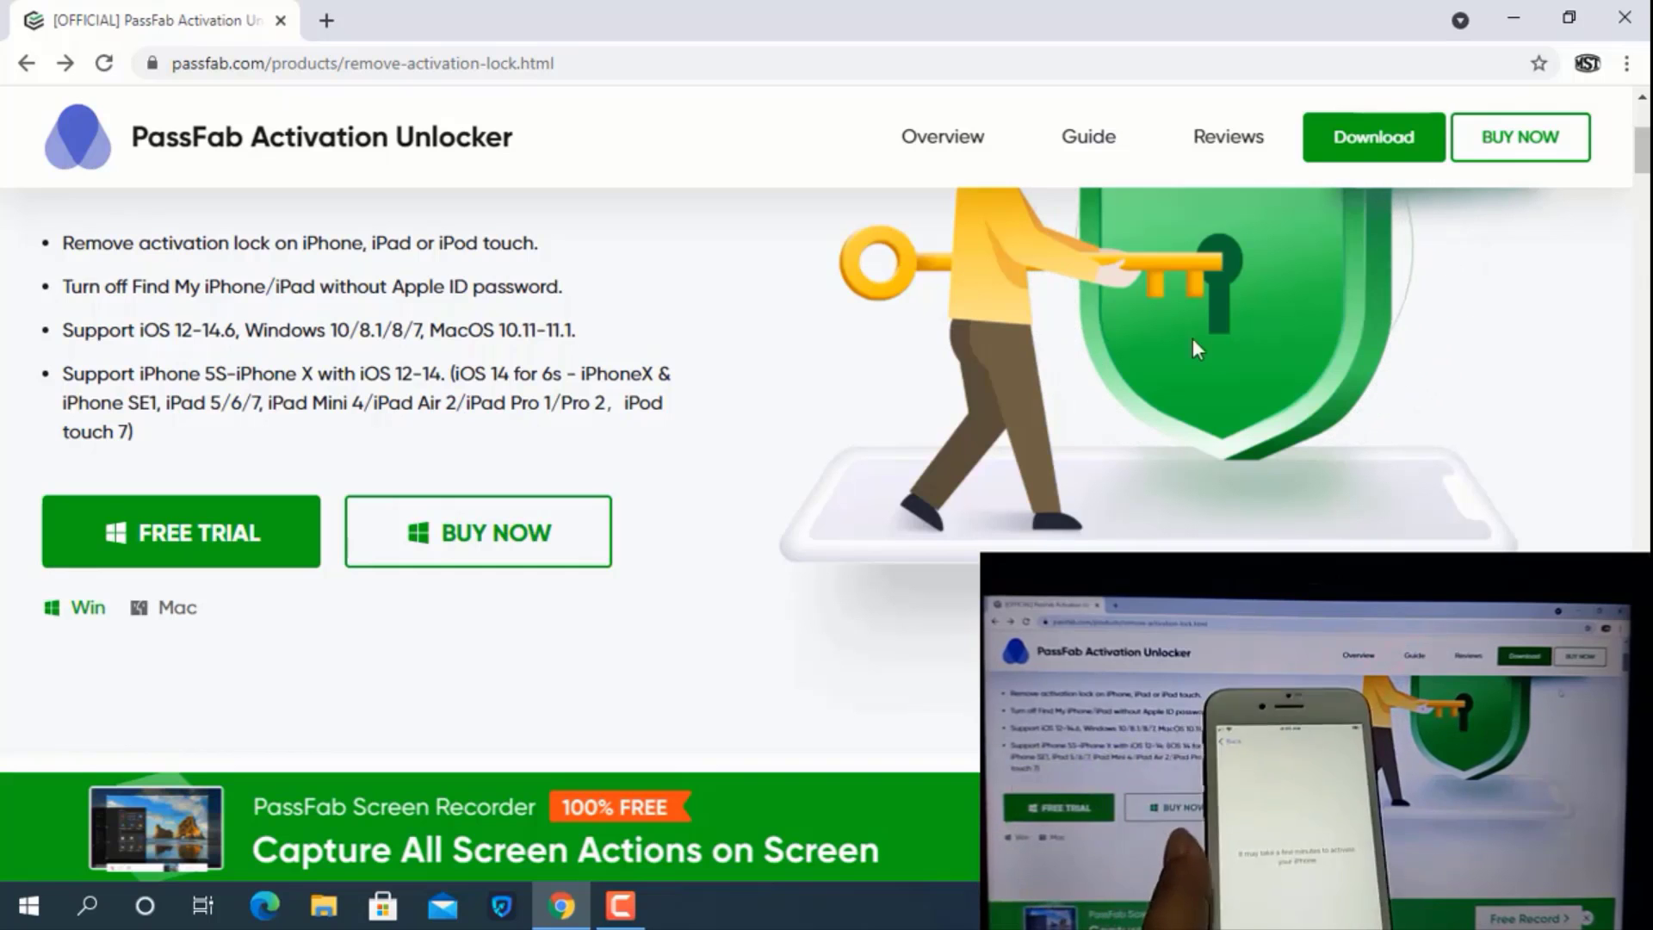
Minimise Chrome after reviewing the PassFab Activation Unlocker product page
{"action": "left_click", "coordinate": [1513, 19]}
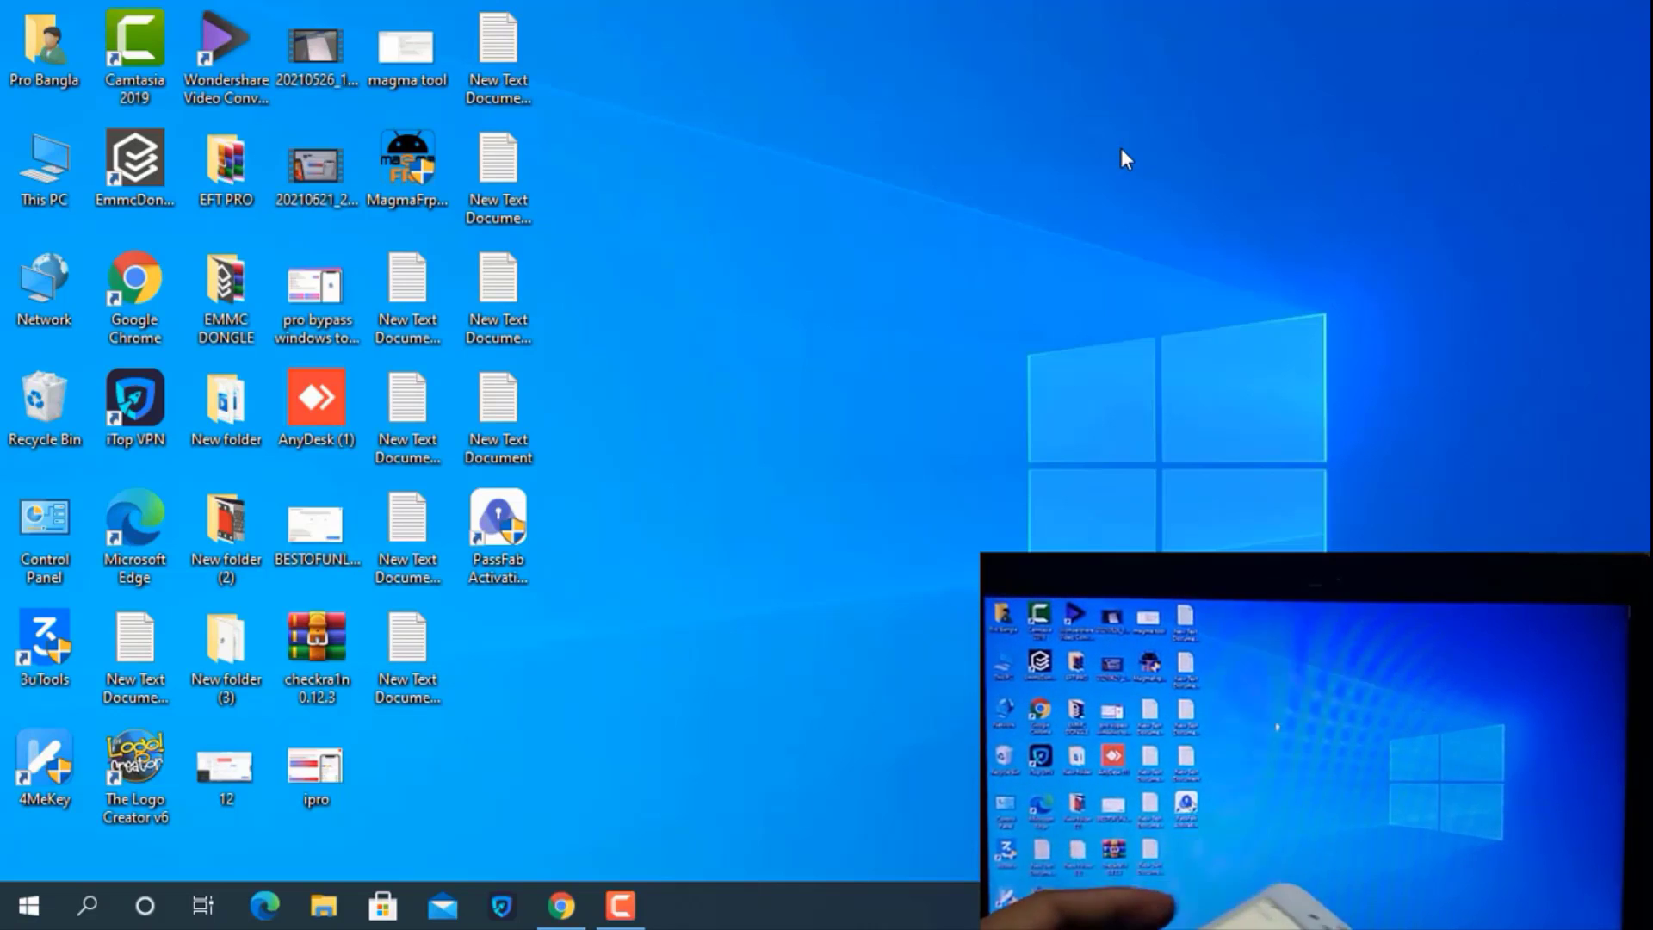
Launch PassFab Activation Unlocker from its desktop icon and approve the User Account Control prompt
{"action": "double_click", "coordinate": [513, 515]}
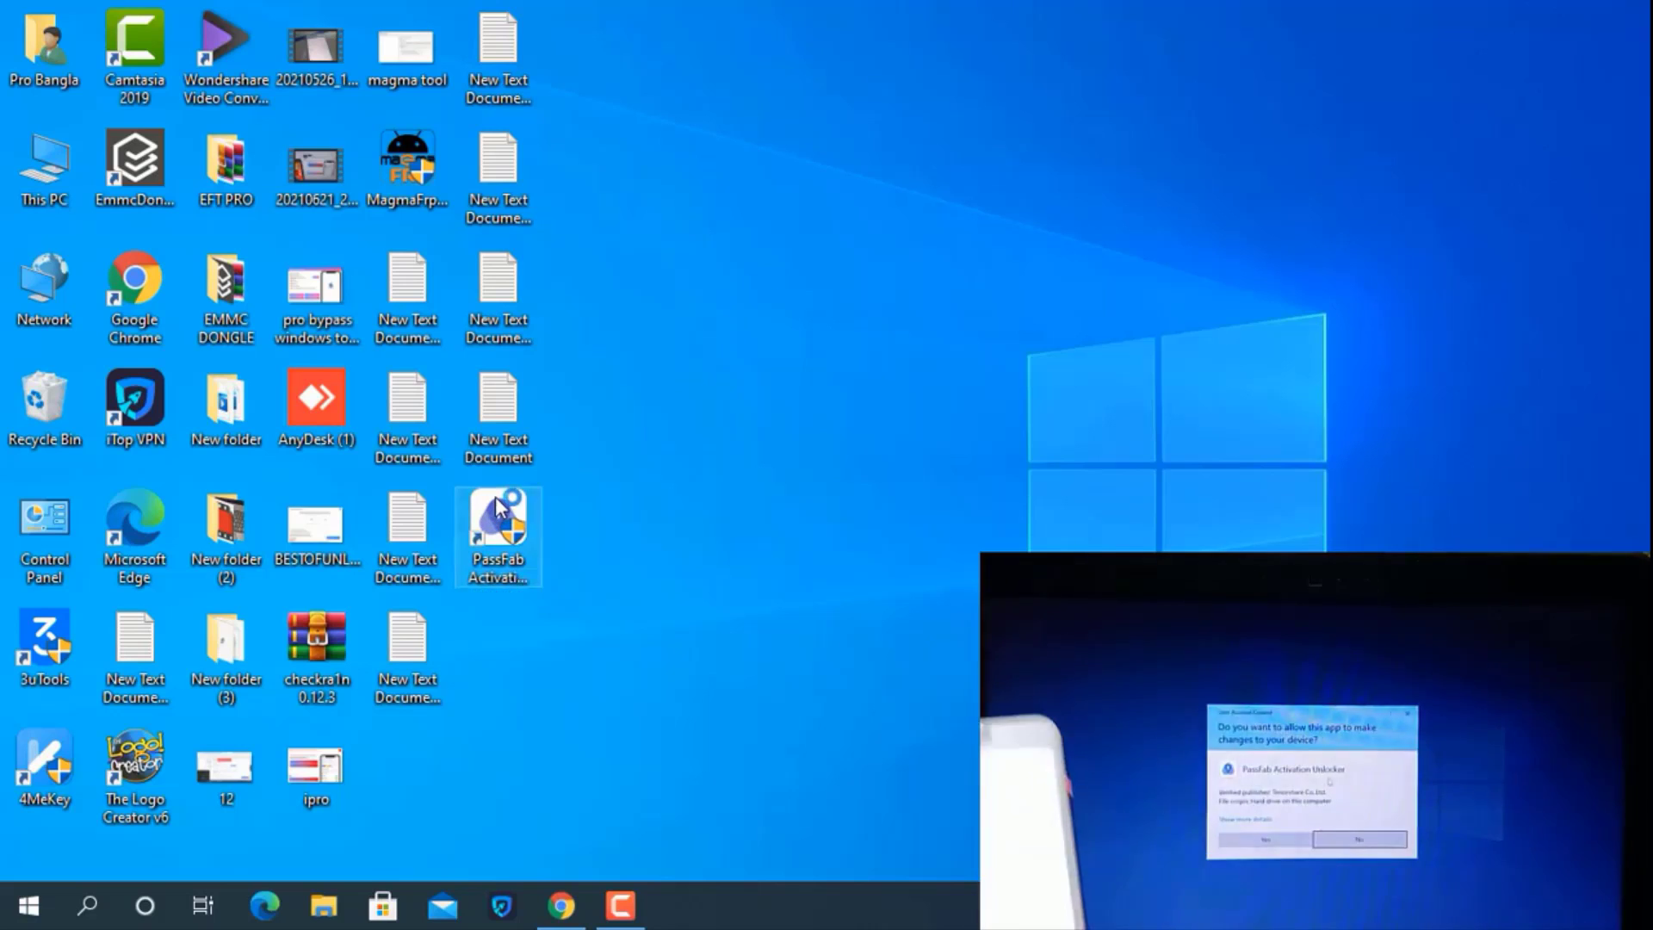
{"action": "left_click", "coordinate": [1288, 840]}
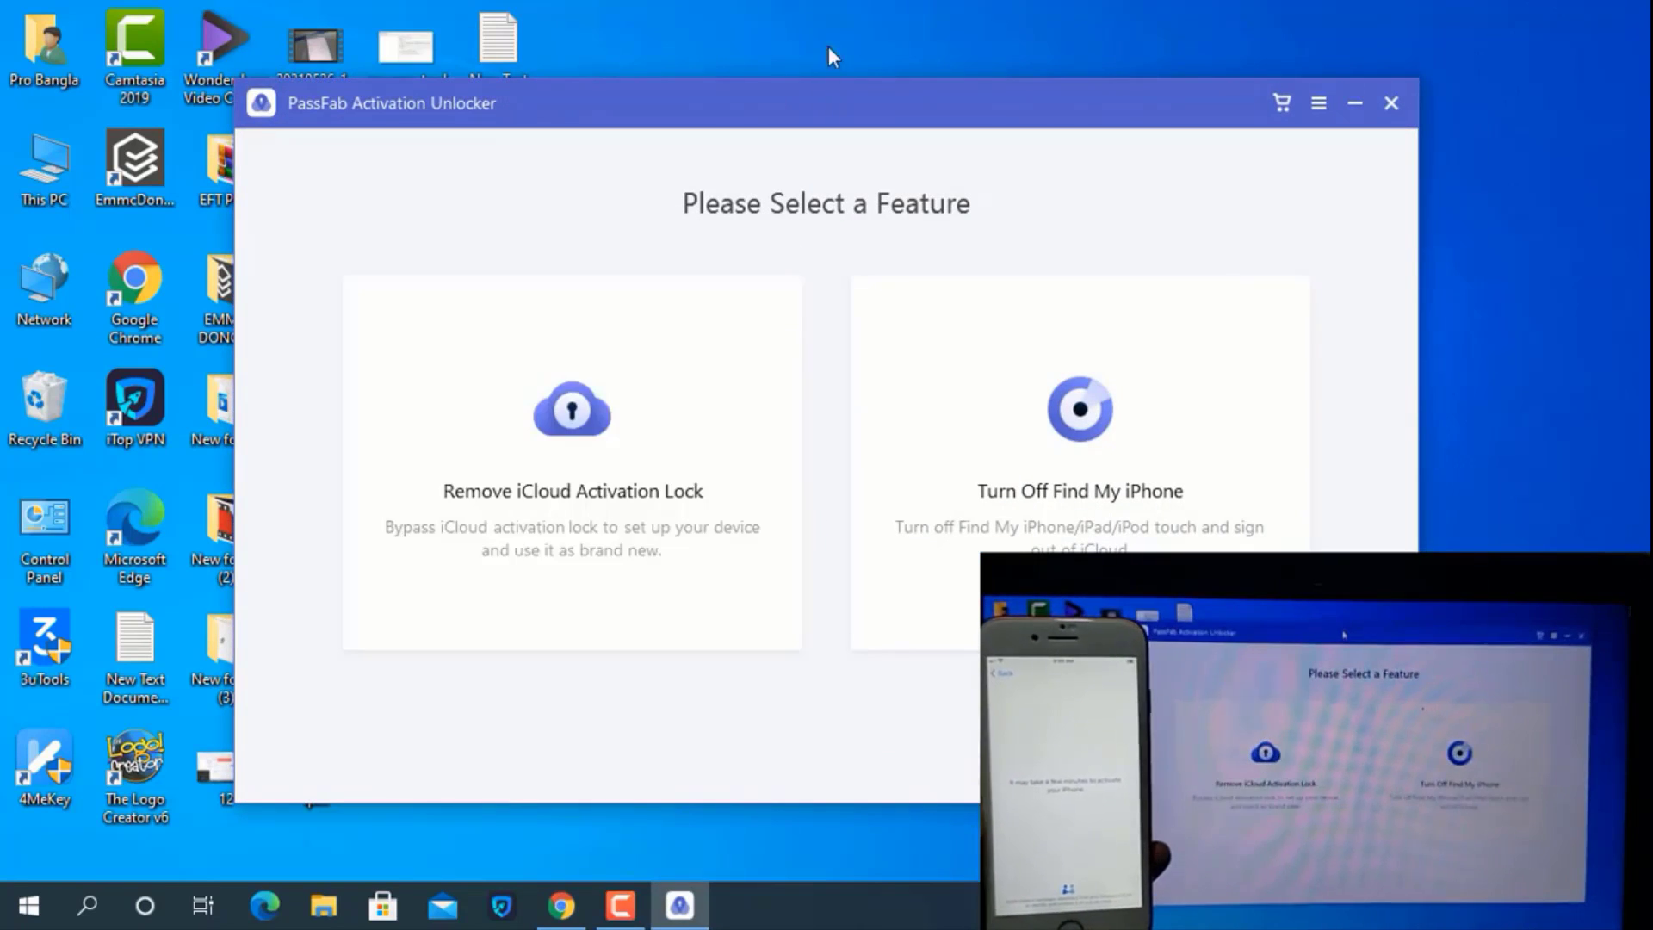
Move the PassFab Activation Unlocker window further to the right
{"action": "left_click_drag", "start_coordinate": [771, 82], "coordinate": [901, 73]}
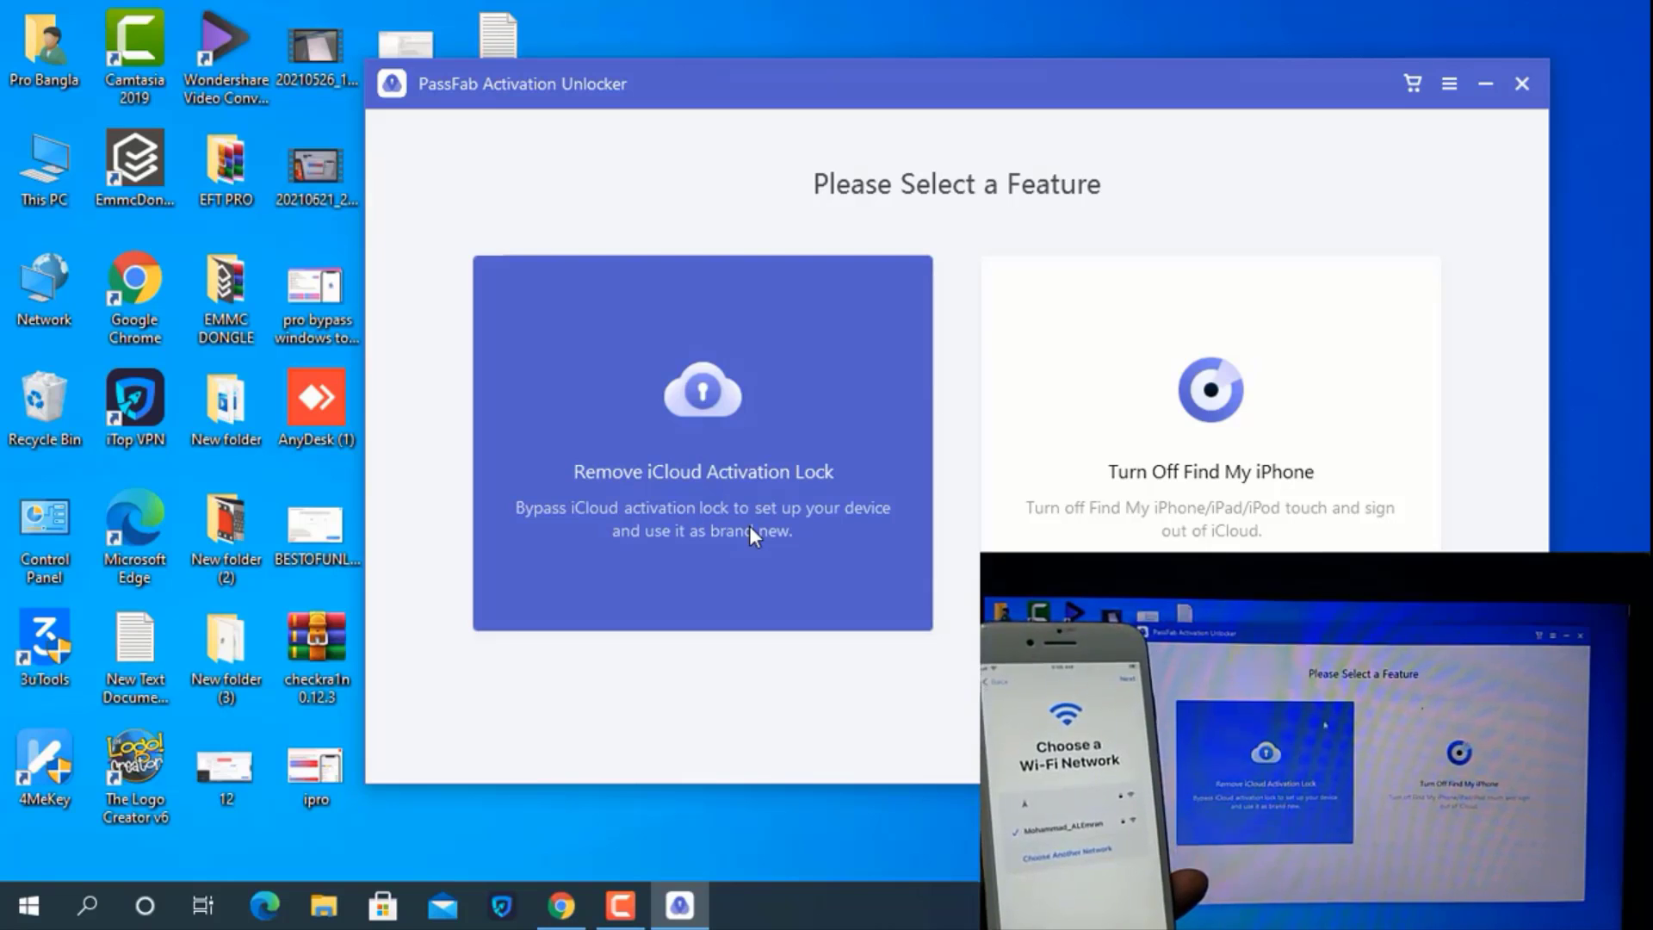
Choose Remove iCloud Activation Lock, start it, and accept the agreement
{"action": "left_click", "coordinate": [834, 289]}
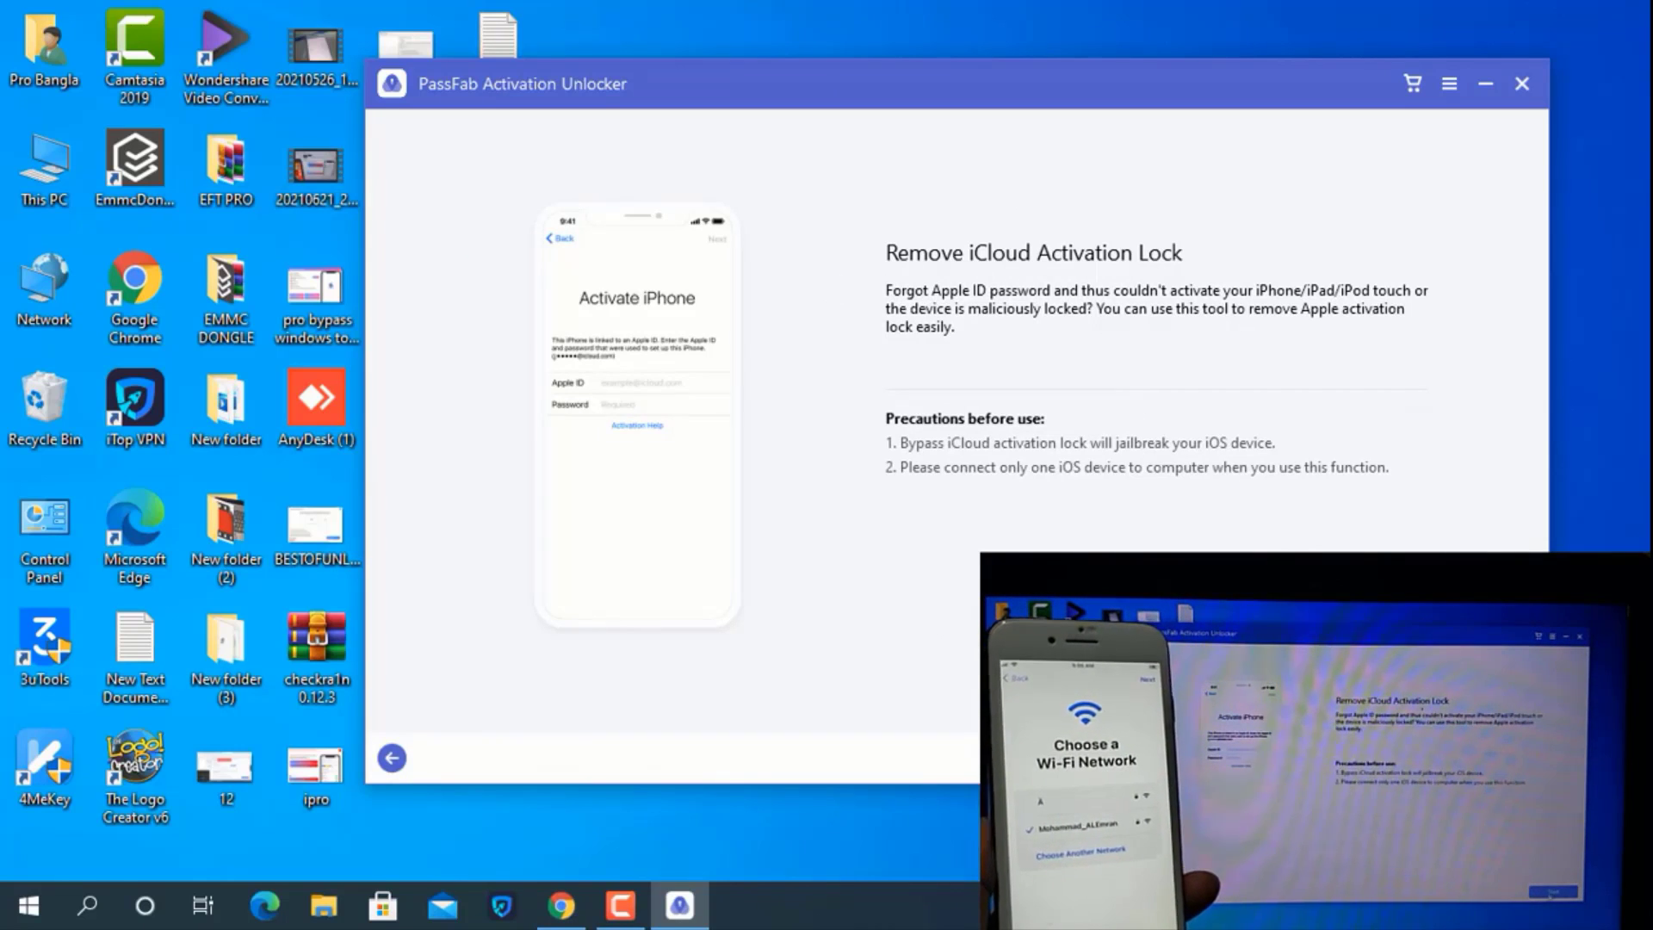
{"action": "left_click", "coordinate": [1460, 758]}
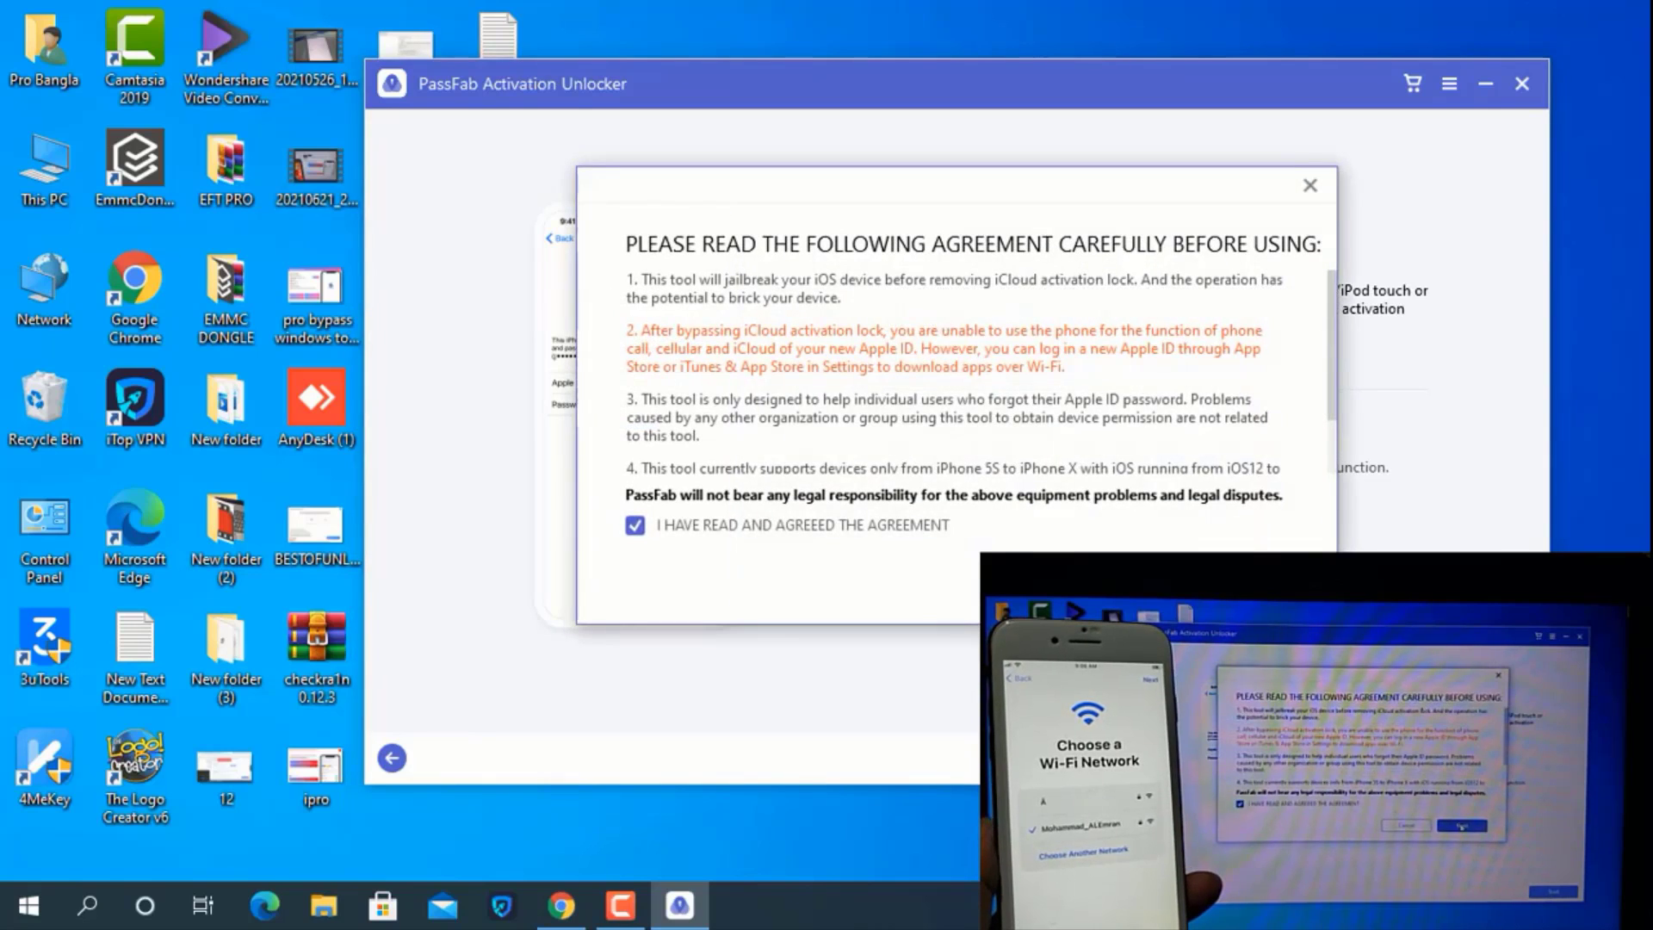
{"action": "left_click", "coordinate": [1214, 584]}
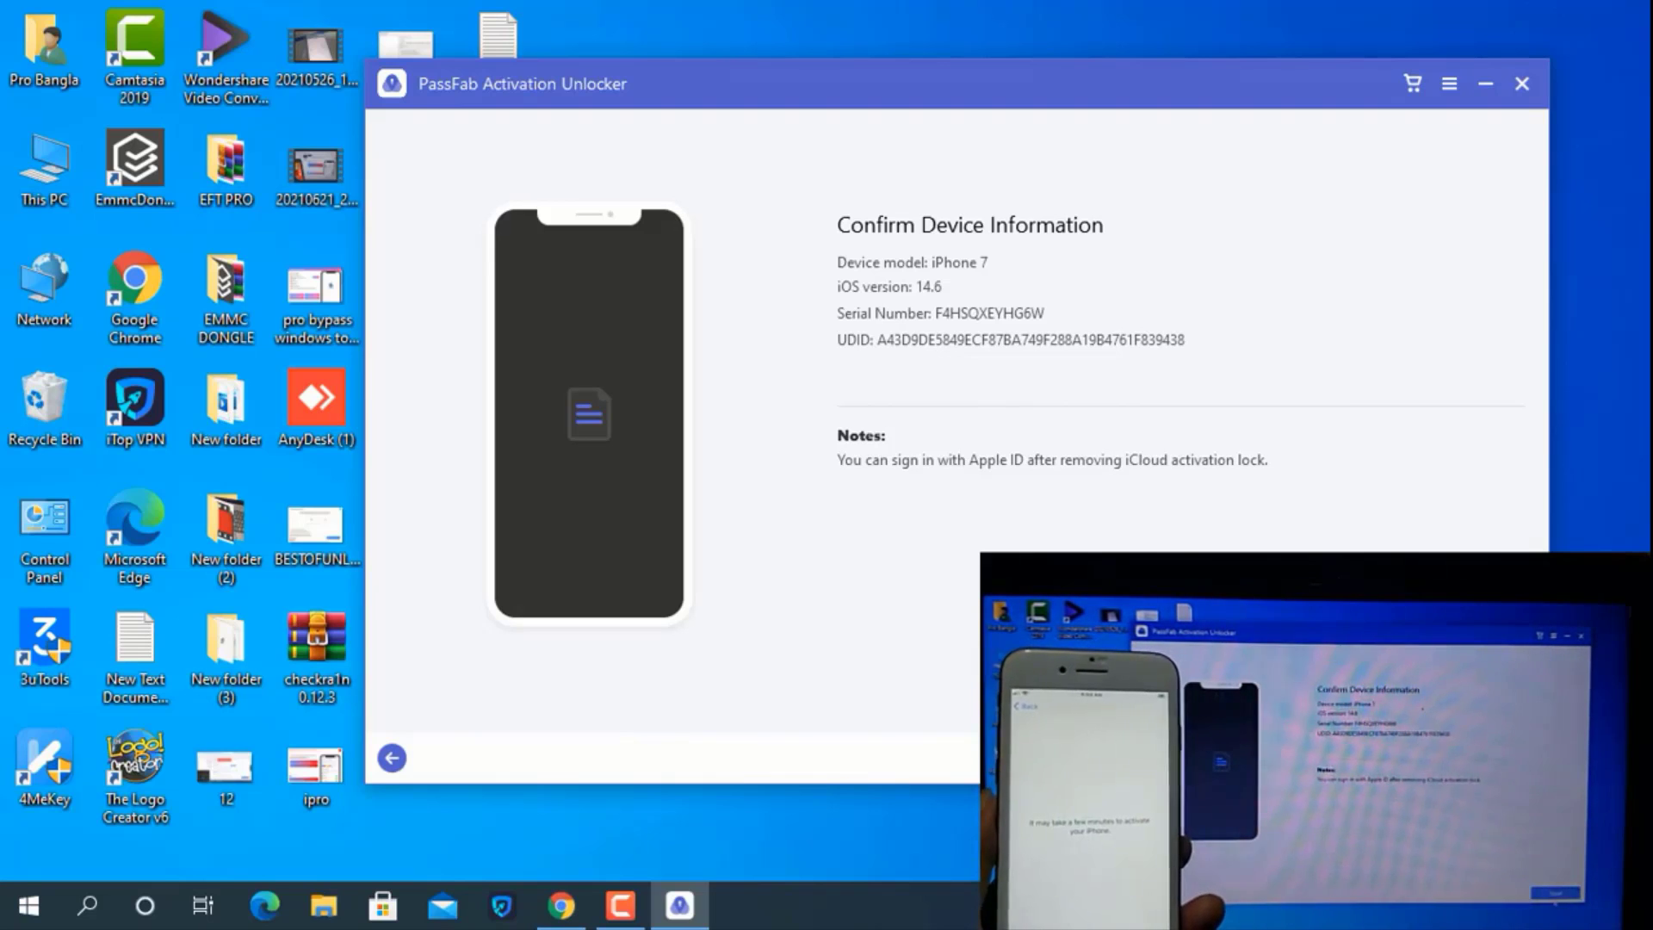
Confirm the iPhone 7 device information and start the activation lock removal
{"action": "left_click", "coordinate": [1460, 757]}
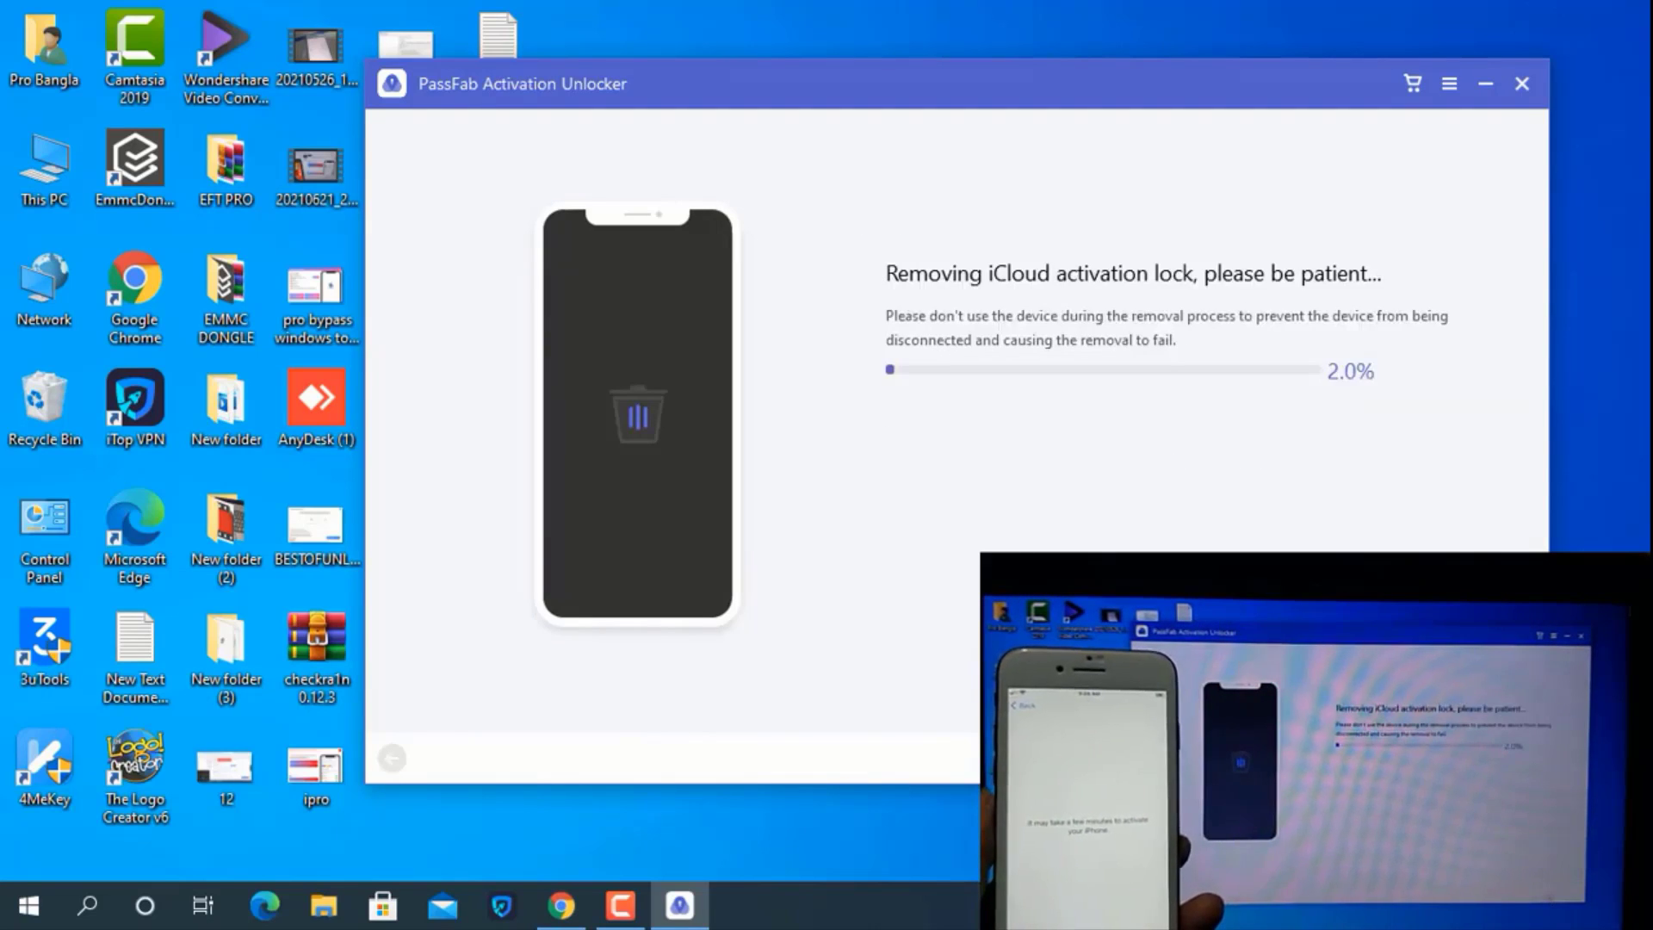